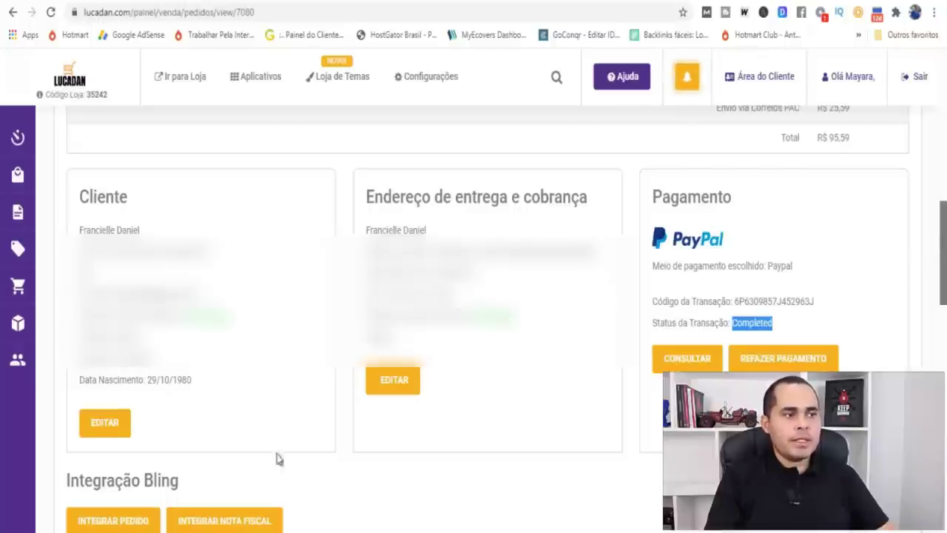
Step: Integrate the order's nota fiscal with Bling
left_click(113, 520)
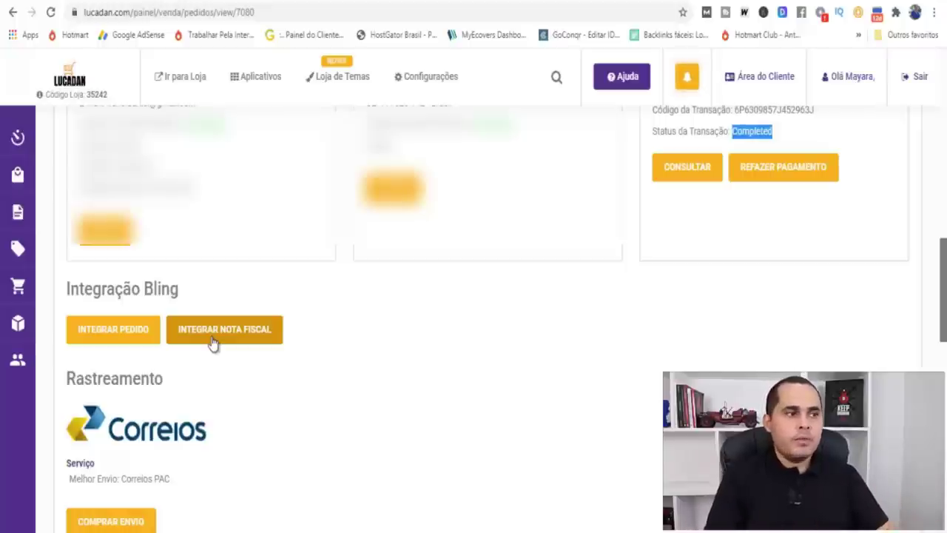
left_click(213, 343)
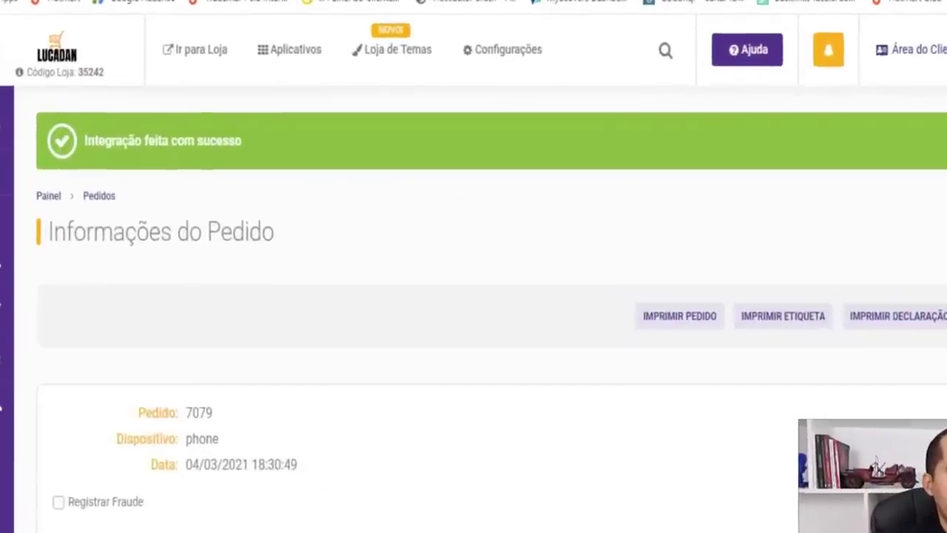
scroll(473, 296, "down", 3)
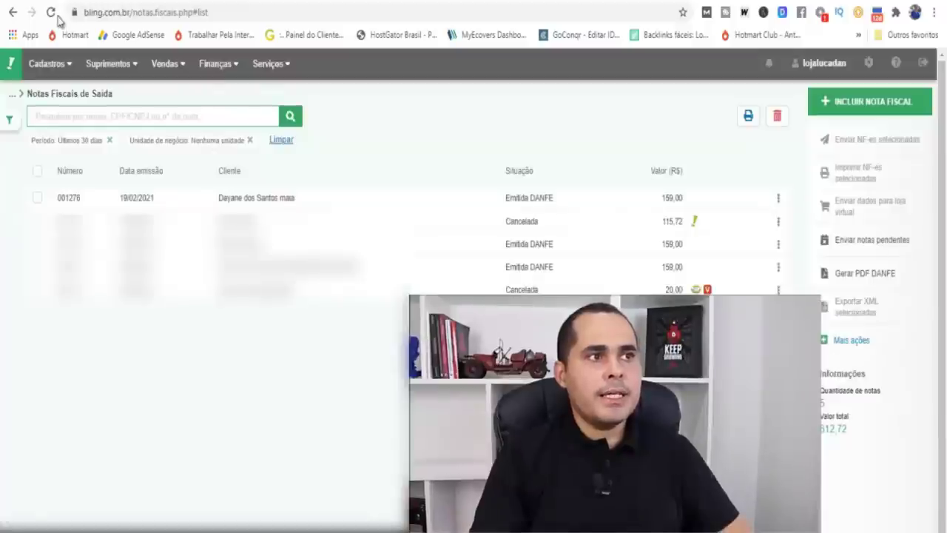
Step: In Bling, refresh the outgoing invoices list, select the pending invoice dated 05/03/2021 and open the NF-e sending options
left_click(51, 12)
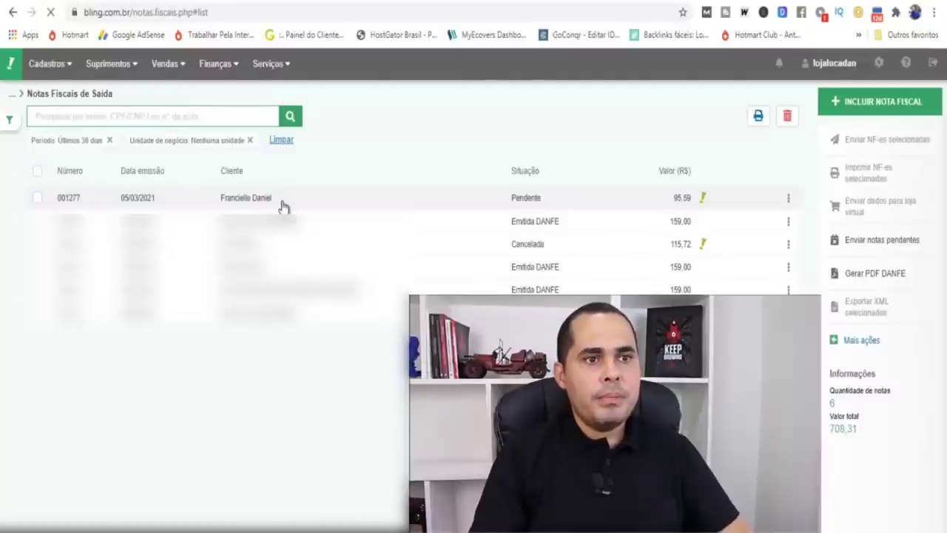
mouse_move(703, 204)
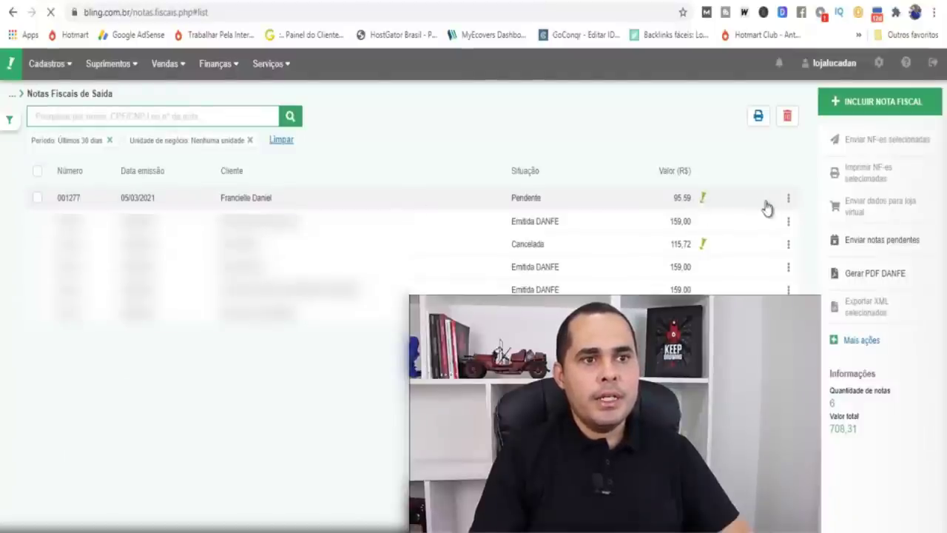
left_click(789, 201)
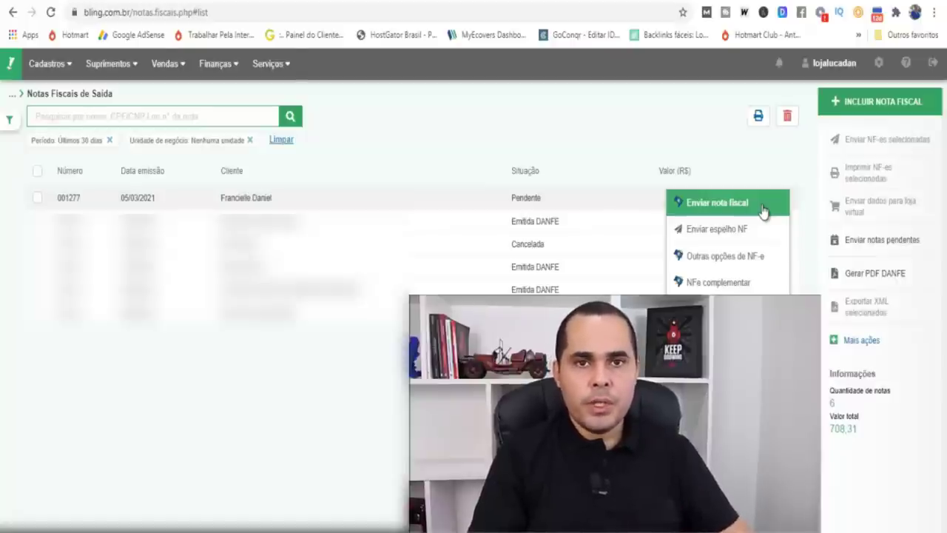
left_click(763, 210)
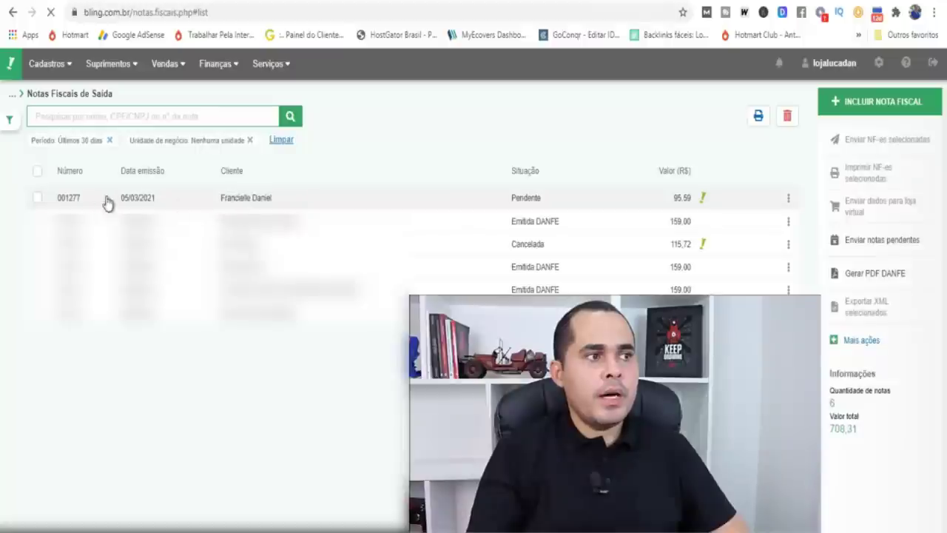
left_click(37, 198)
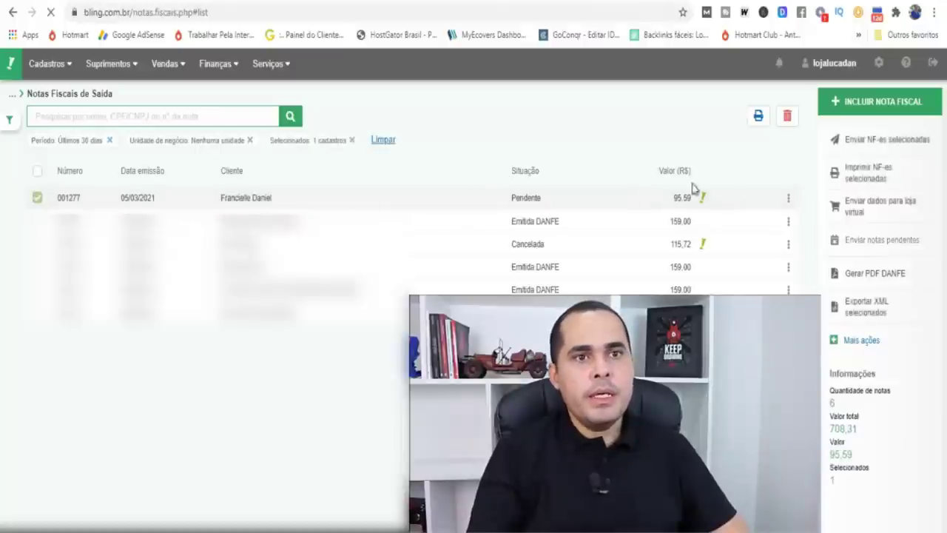
left_click(884, 150)
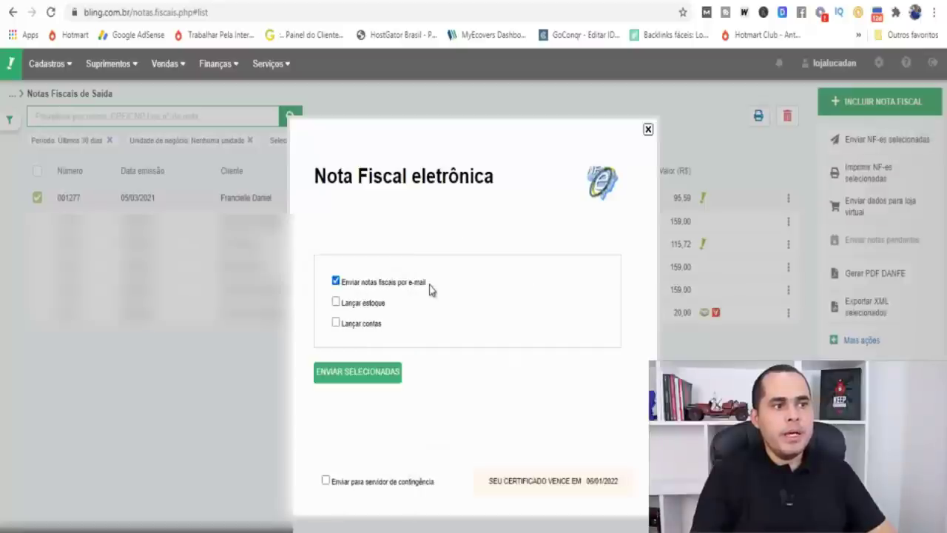
Step: Send the selected electronic invoice with e-mail delivery and stock posting to Geral enabled, and close the sending dialog
left_click(337, 304)
left_click(336, 303)
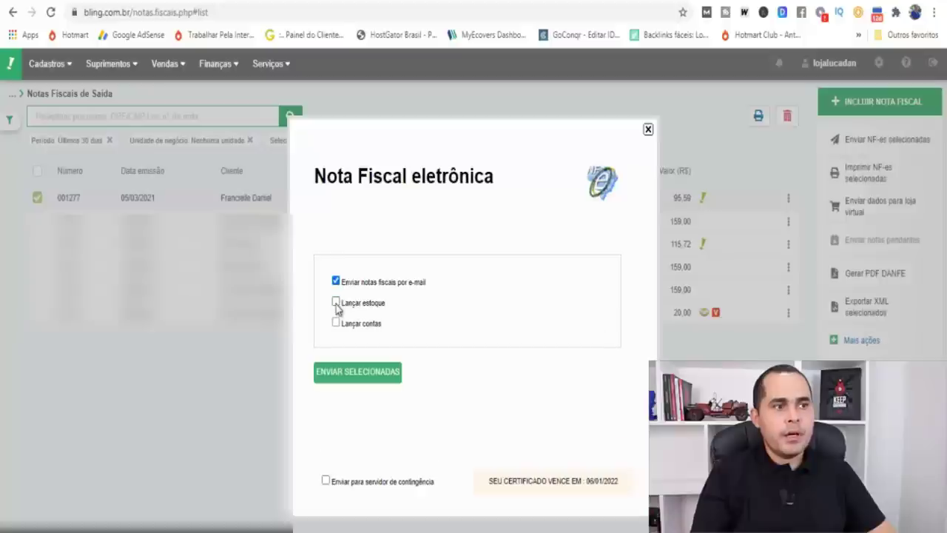
left_click(336, 303)
left_click(596, 329)
left_click(597, 328)
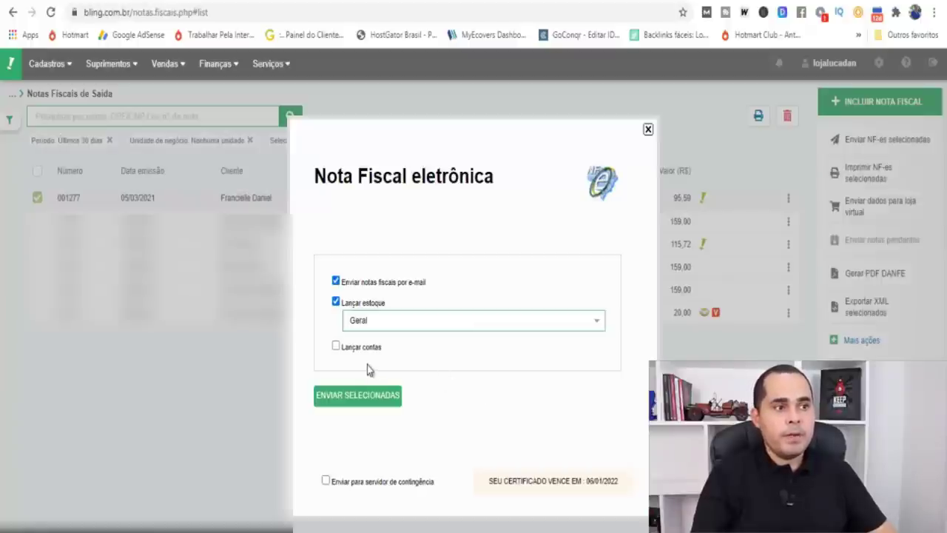
left_click(353, 395)
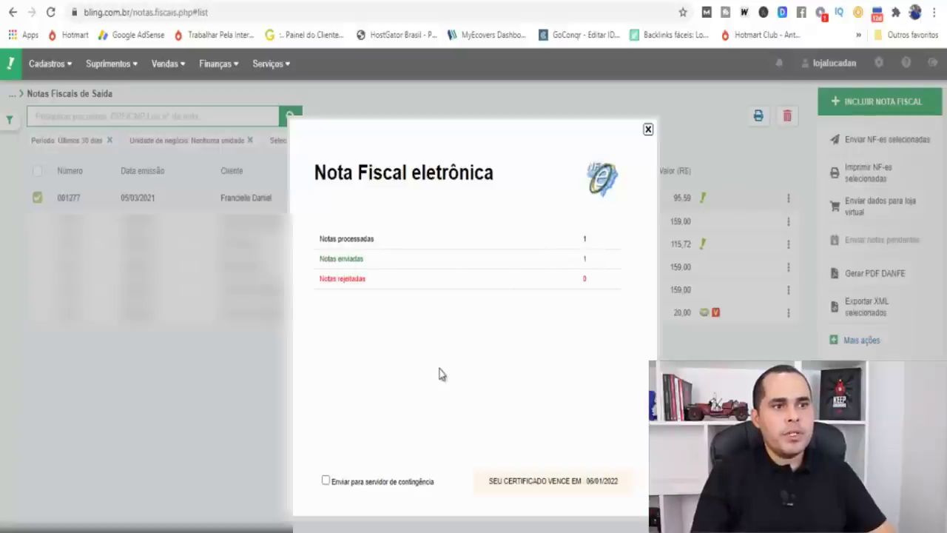
left_click(648, 131)
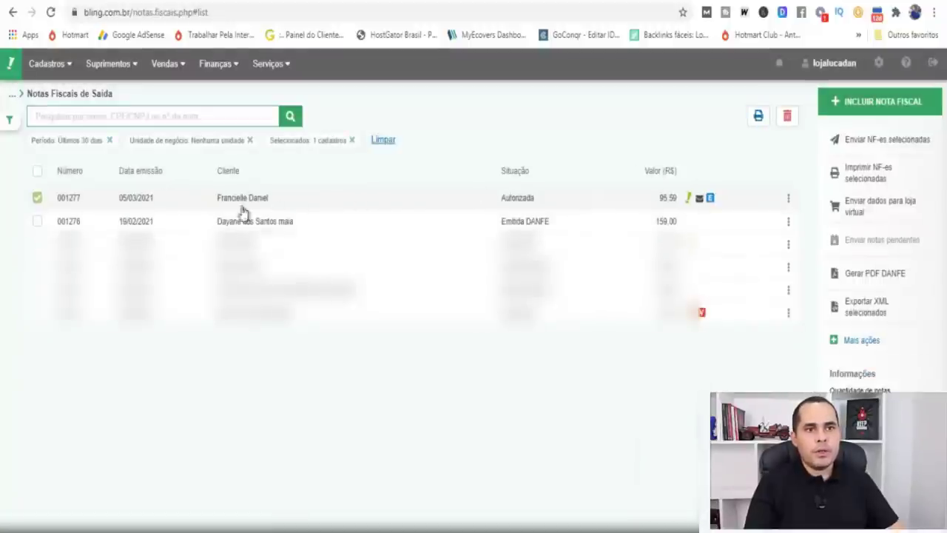
Step: Open the selected invoice's DANFE for printing and choose HP ePrint as the destination
left_click(870, 174)
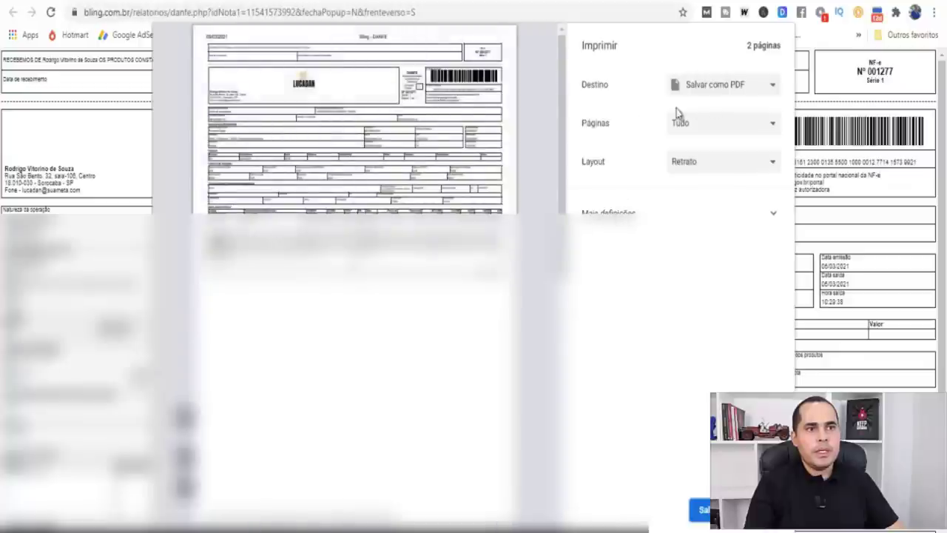
left_click(769, 91)
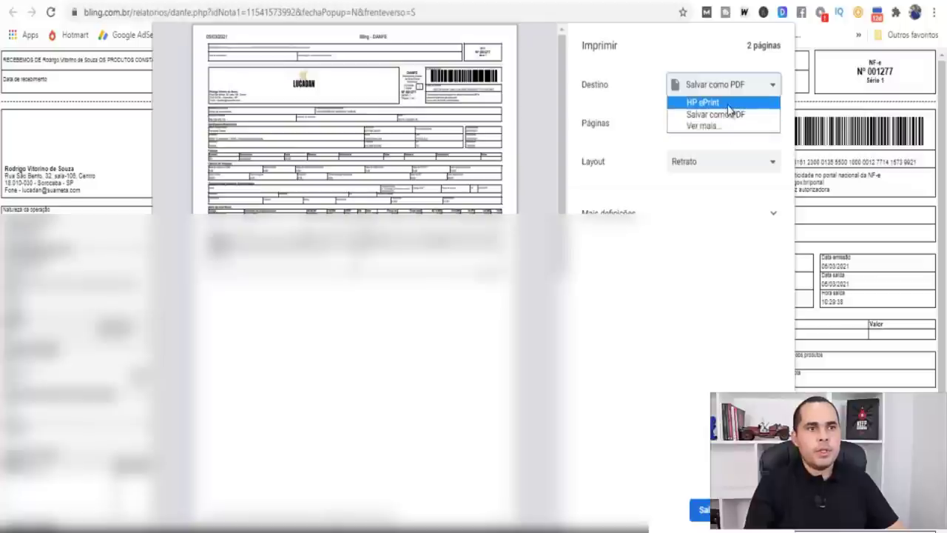
left_click(727, 105)
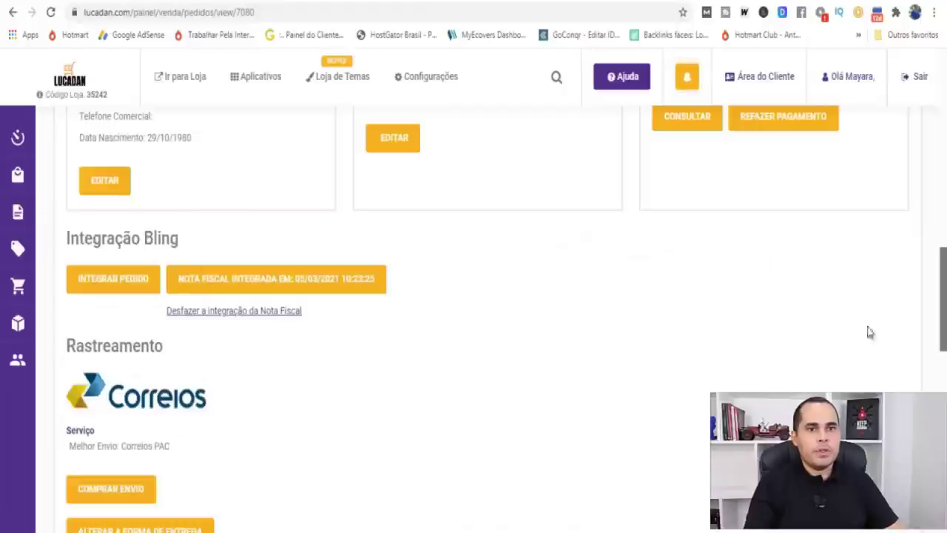
Step: On the store's order page, change the order status to Pago without adding observations
left_click_drag(943, 279, 943, 117)
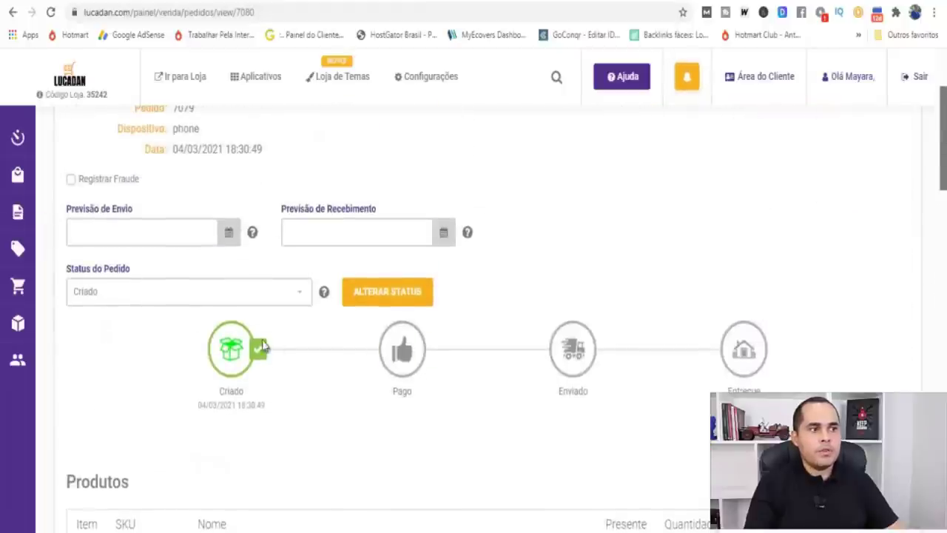
left_click(281, 293)
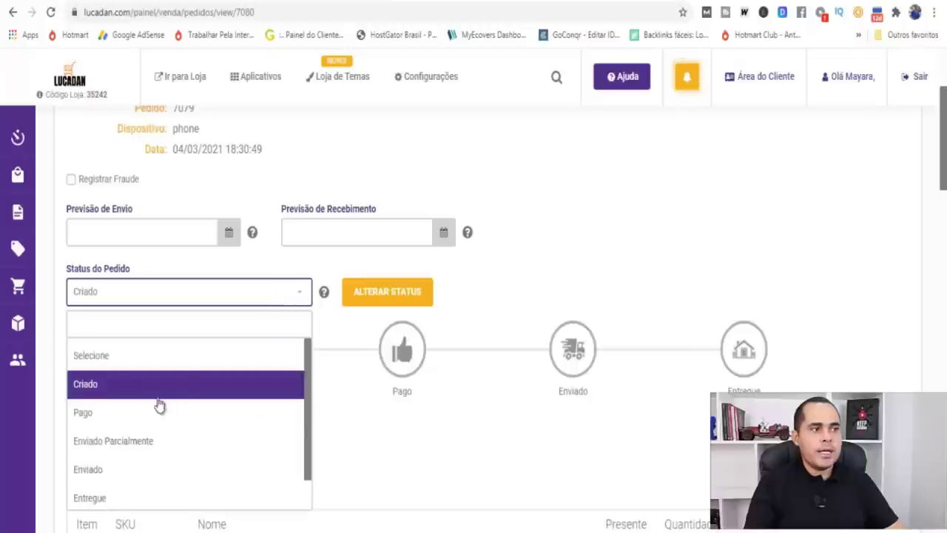
left_click(155, 412)
left_click(387, 299)
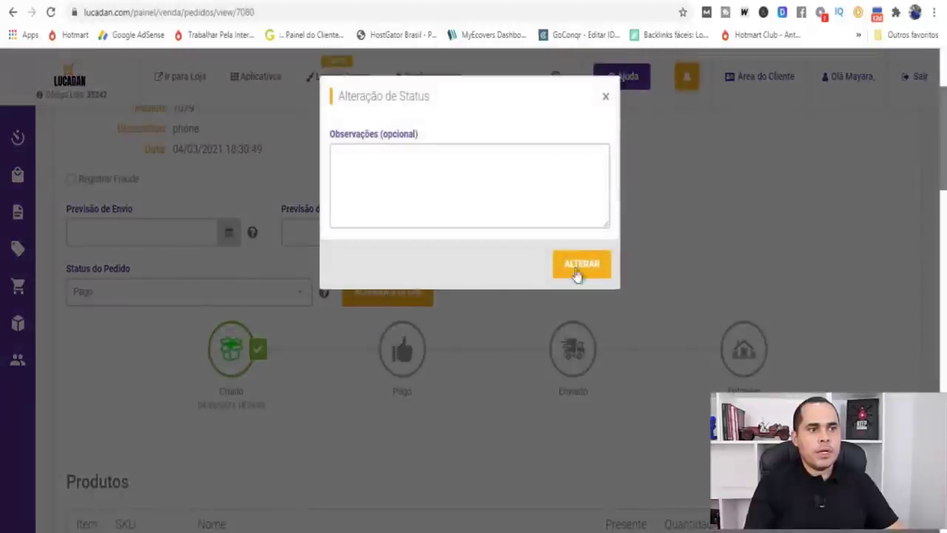
left_click(581, 265)
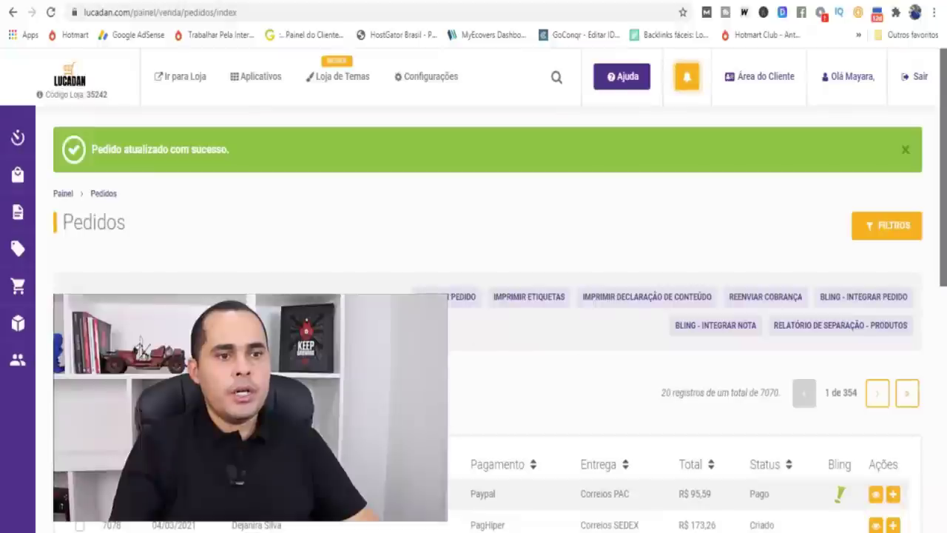
Step: Reopen the paid PayPal order from the orders list and review its progress and available status options
scroll(941, 244, "down", 2)
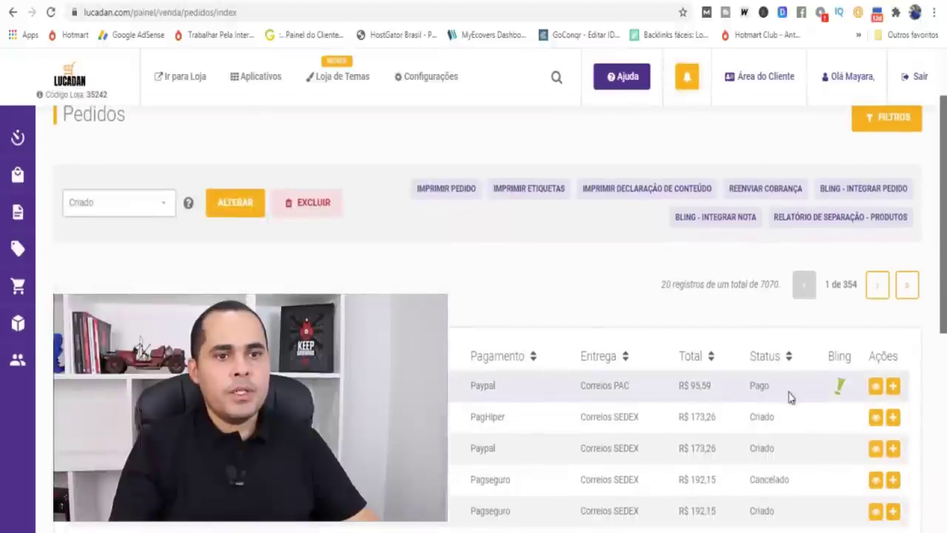
left_click(875, 390)
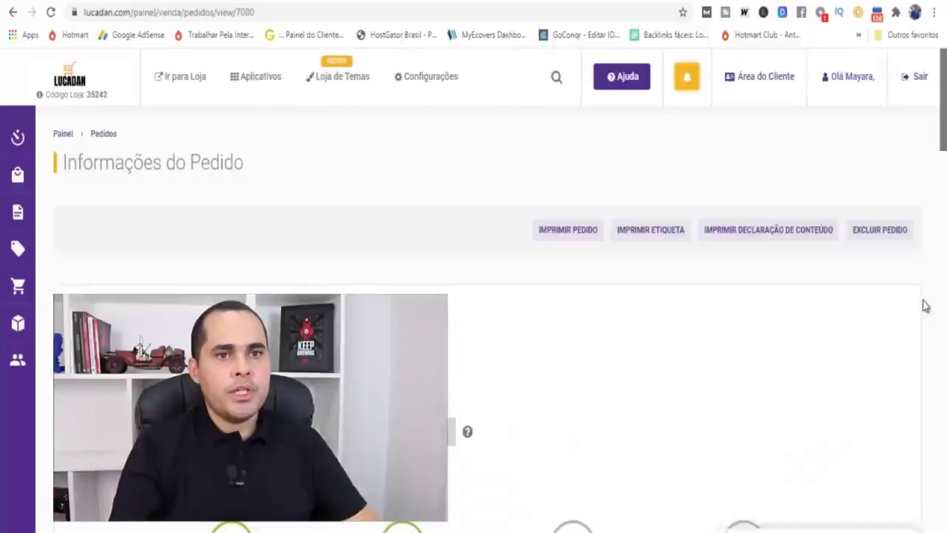
left_click_drag(943, 144, 940, 366)
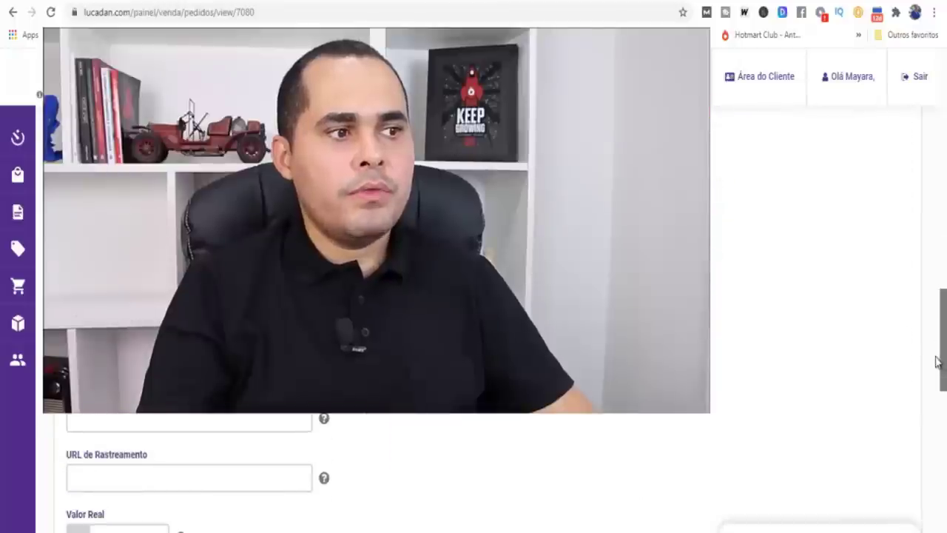
left_click_drag(938, 318, 941, 111)
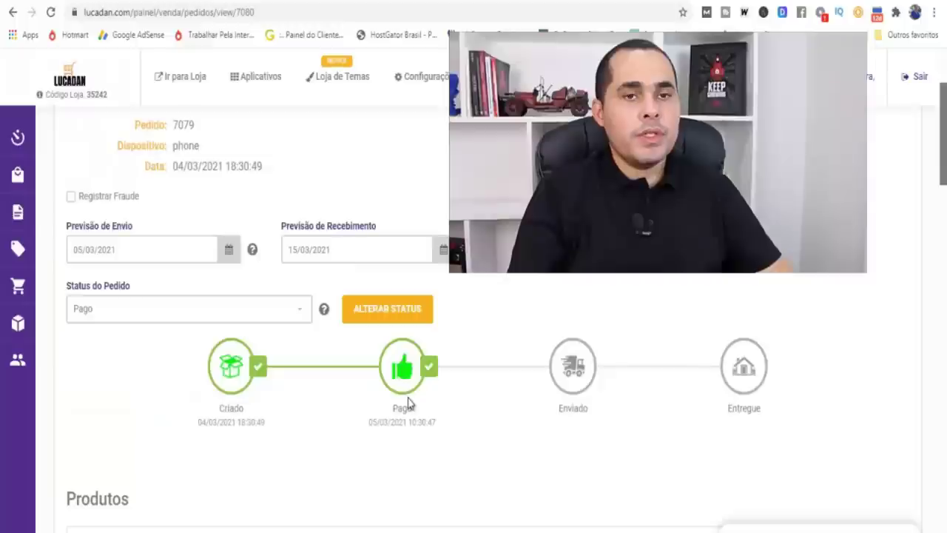
left_click(573, 362)
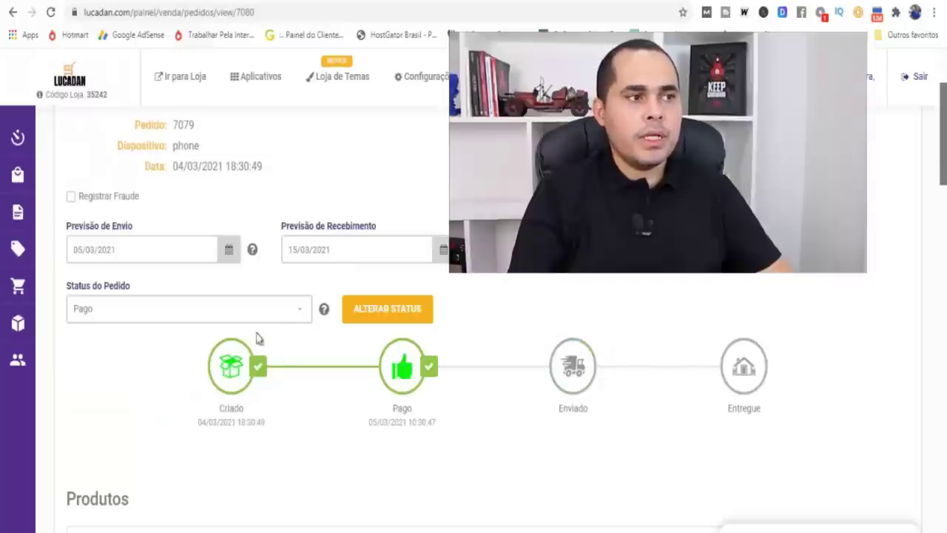
left_click(300, 310)
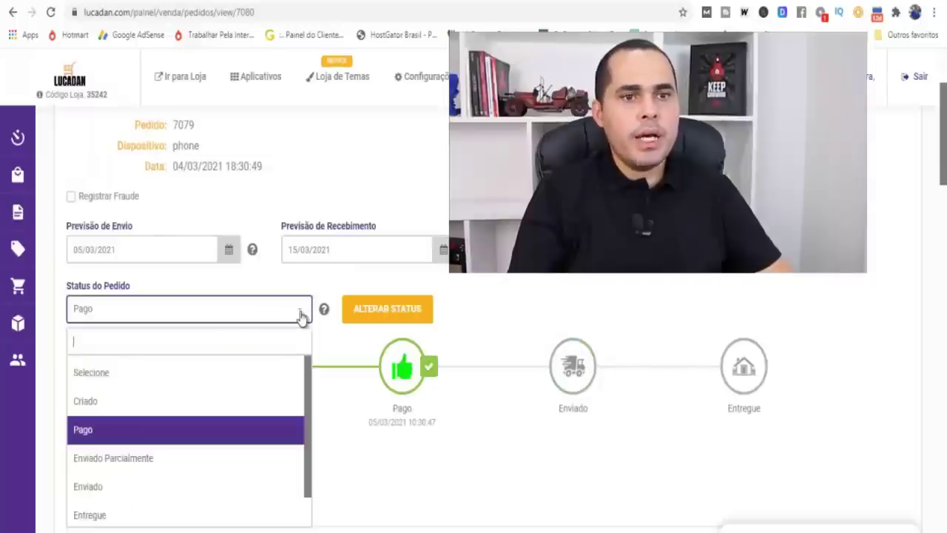
left_click(300, 316)
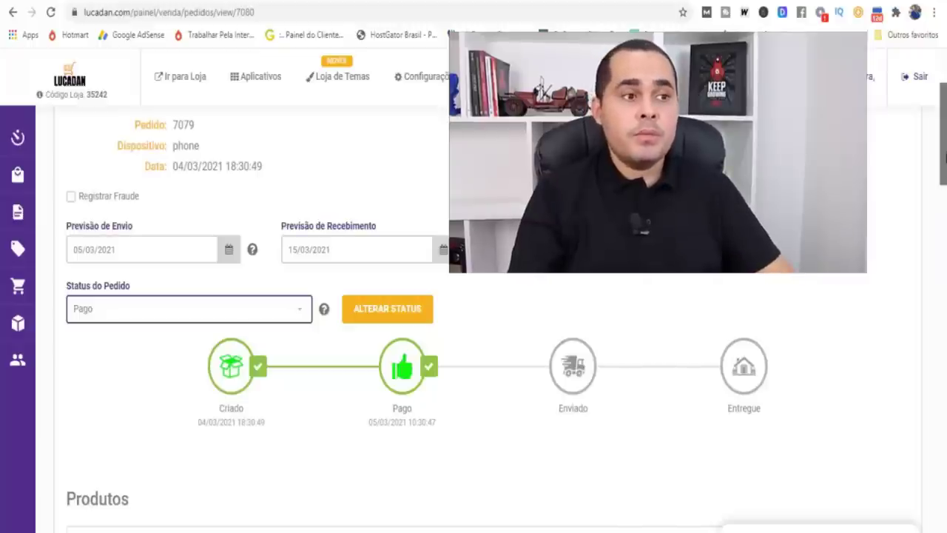
Step: Buy the Melhor Envio Correios PAC shipment from the order's tracking section
left_click_drag(945, 135, 932, 332)
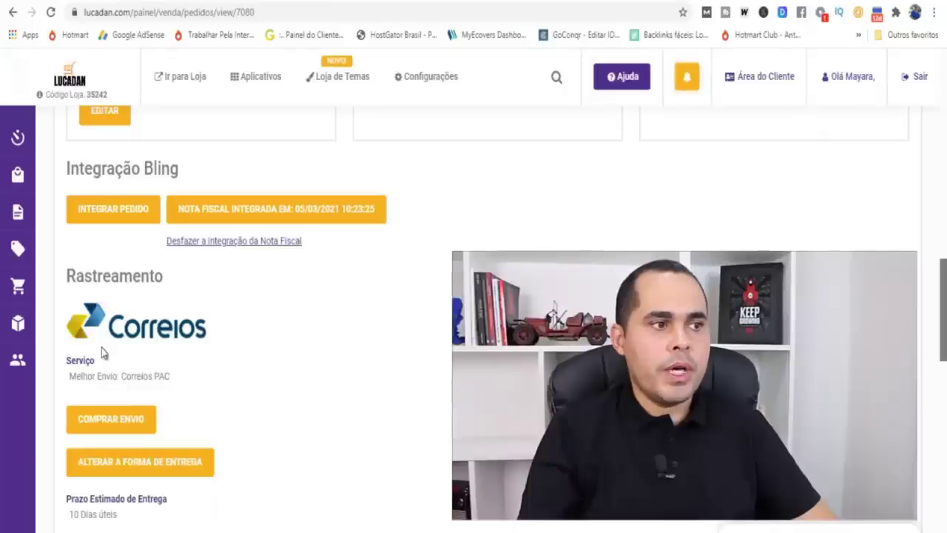
left_click(101, 419)
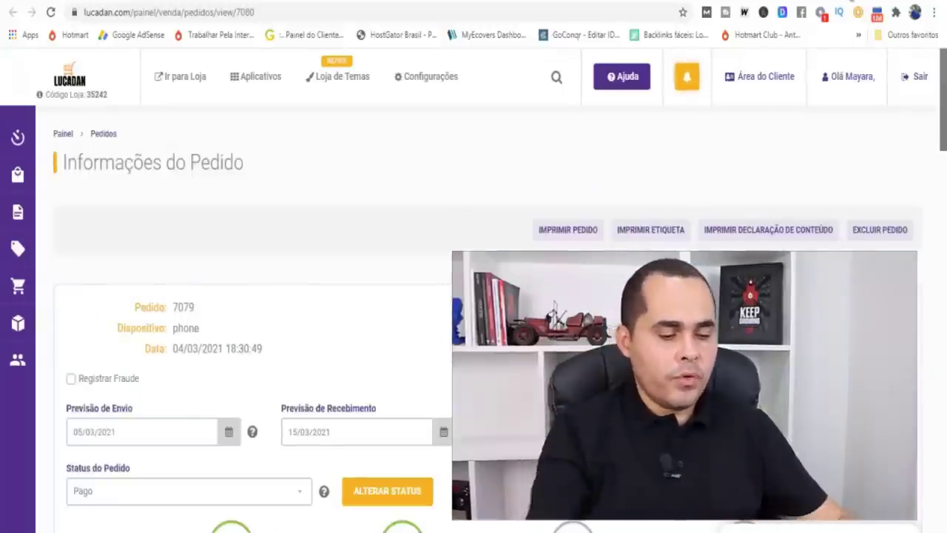
Step: Open melhorenvio.com.br in a new tab and enter its control panel
key("ctrl+t")
type("me")
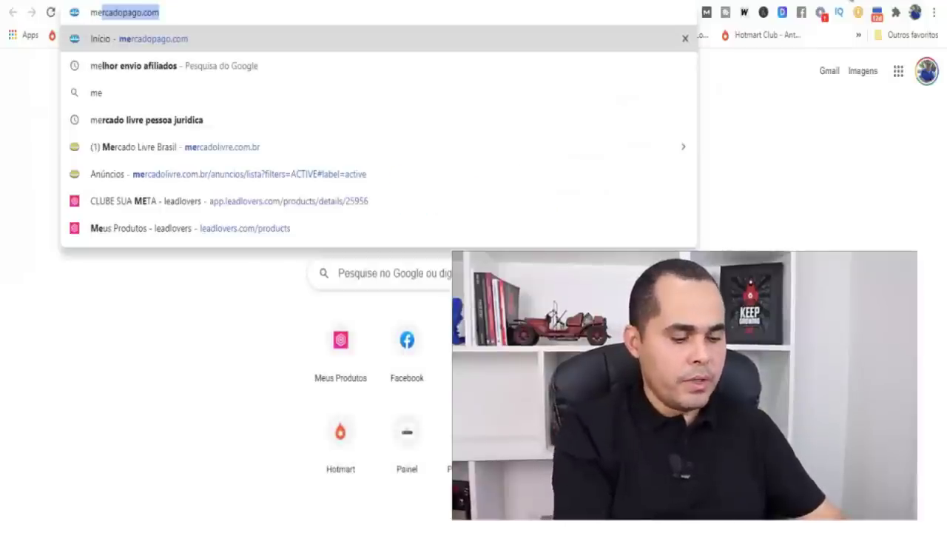
type("lh")
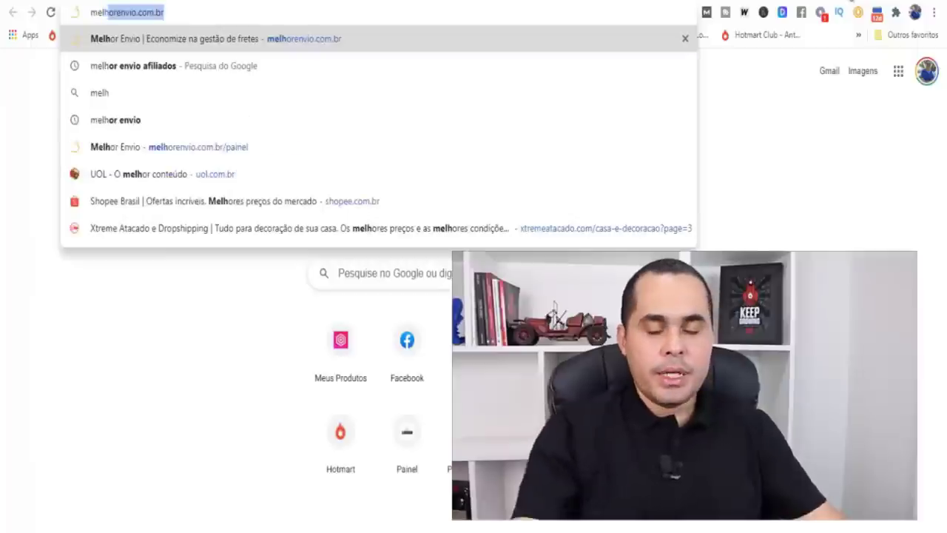
key("Return")
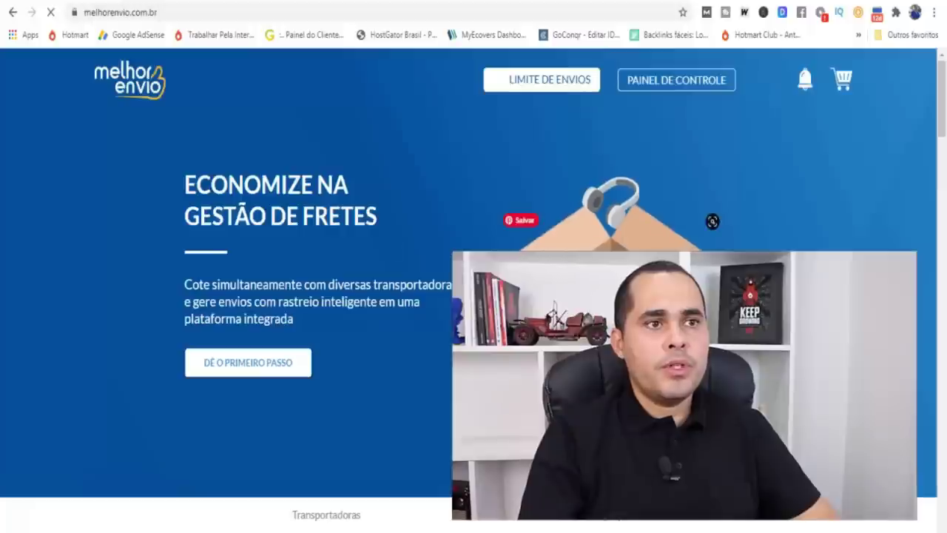
left_click(697, 87)
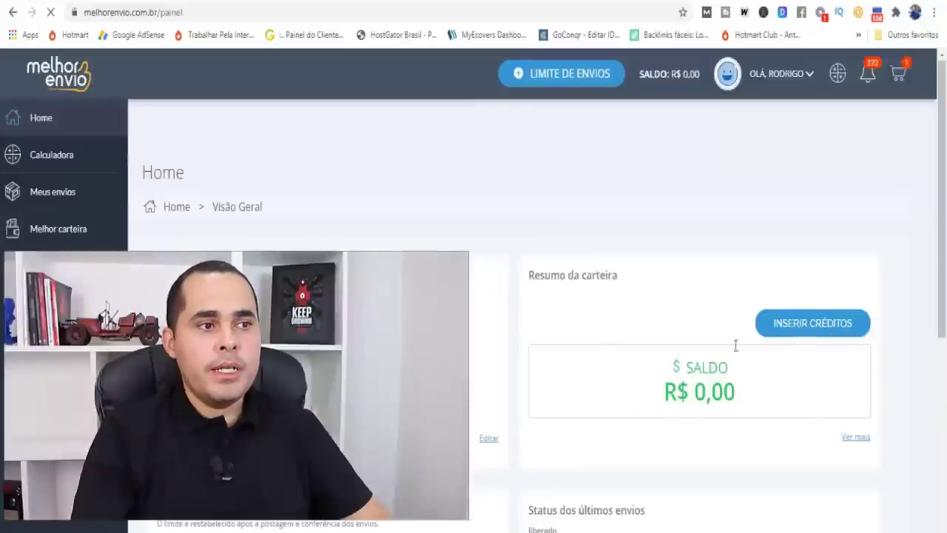
Step: Return to the store's order page and review its shipping section before going back to the Melhor Envio panel
left_click(187, 1)
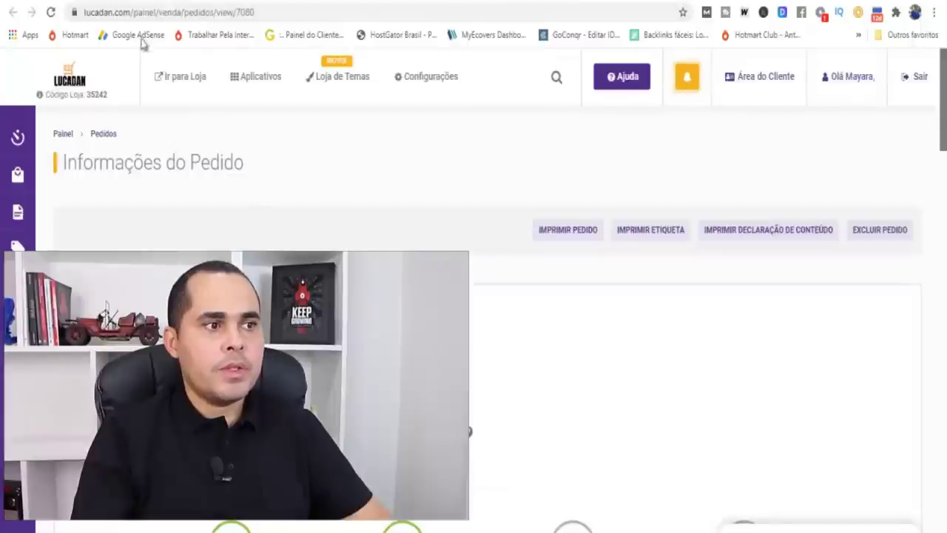
left_click_drag(944, 111, 932, 325)
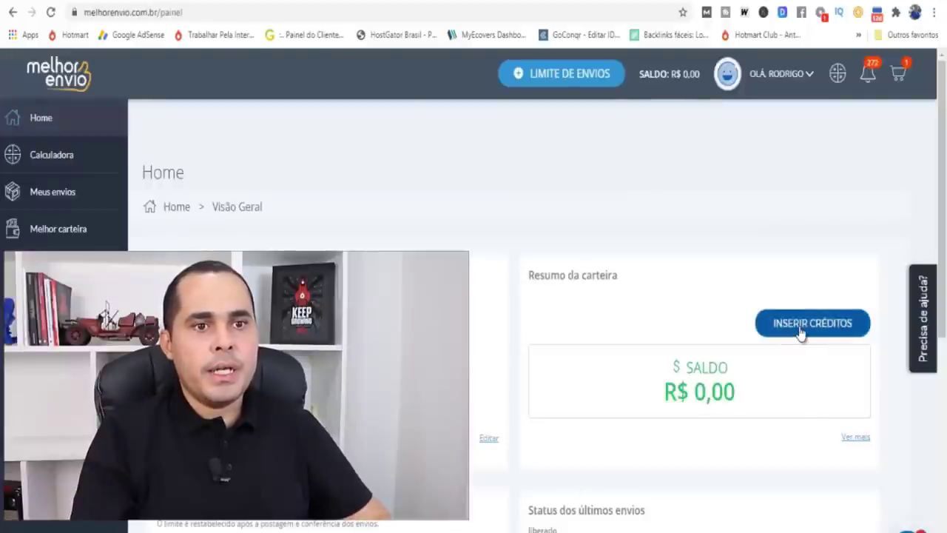
Step: Add R$ 26,00 in credits to the Melhor Envio wallet with PayPal as the payment method and open its checkout
left_click(799, 331)
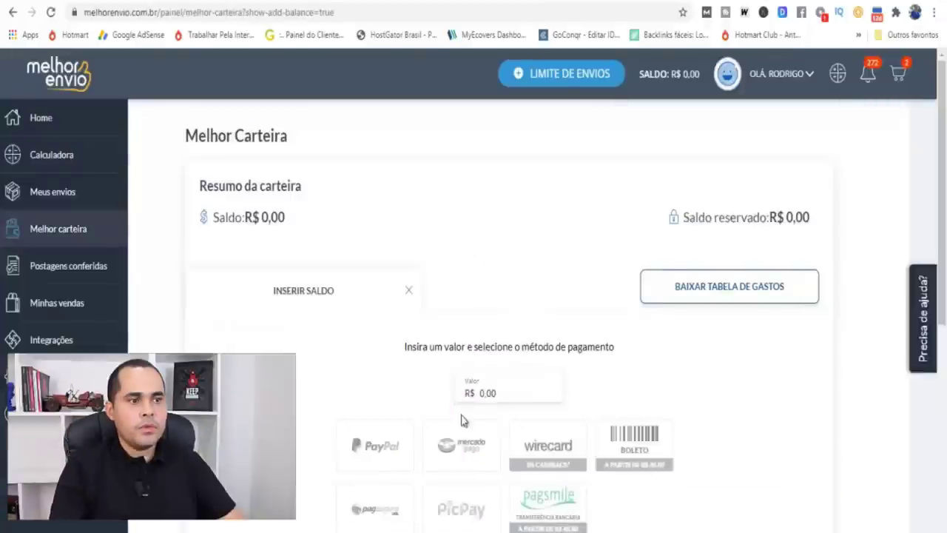
left_click_drag(479, 393, 500, 389)
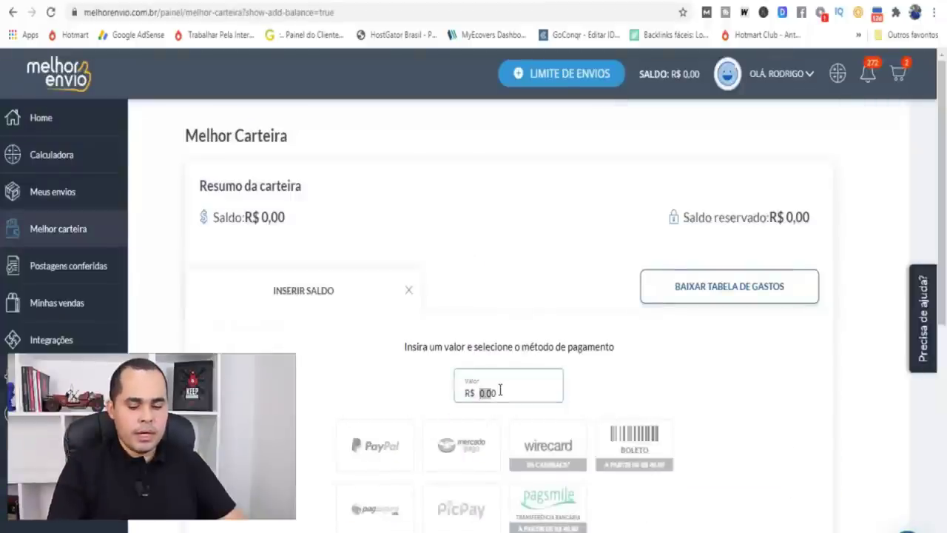
type("2600")
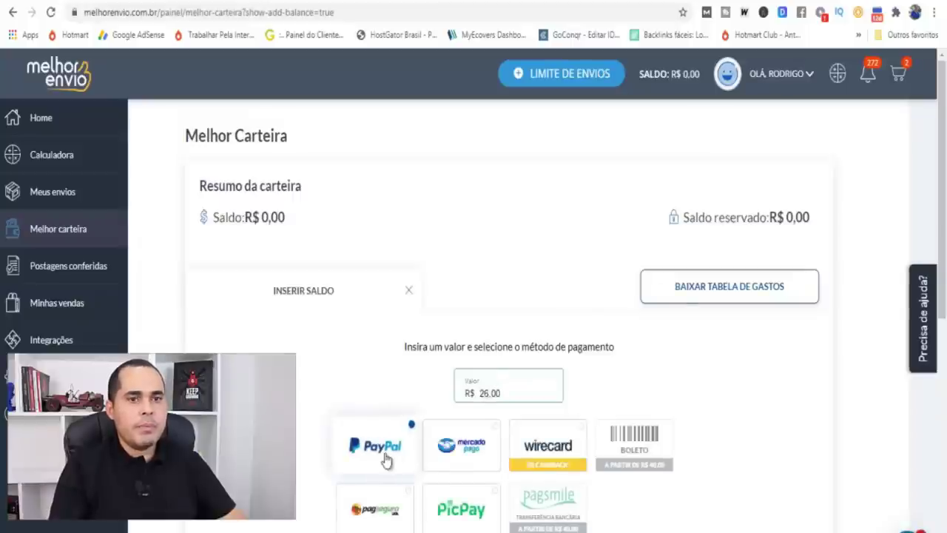
scroll(784, 337, "down", 2)
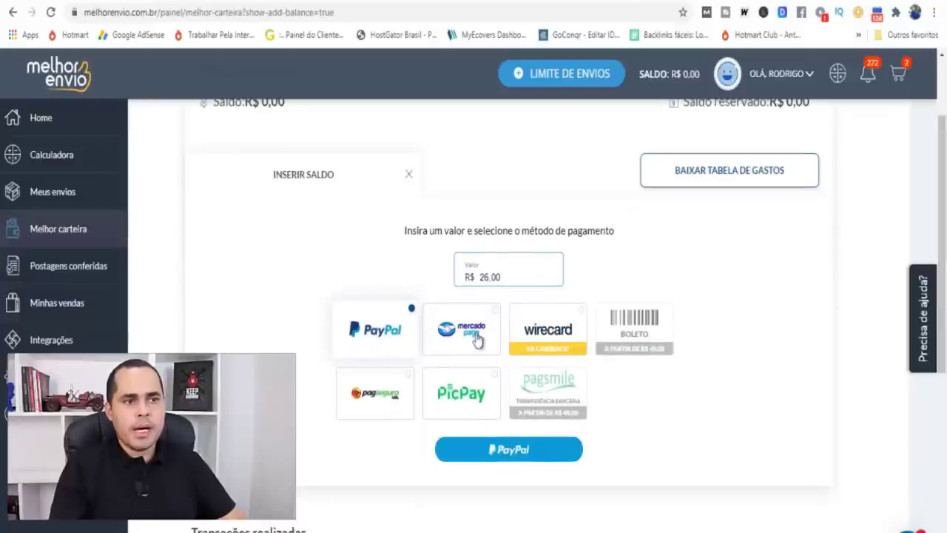
left_click(507, 449)
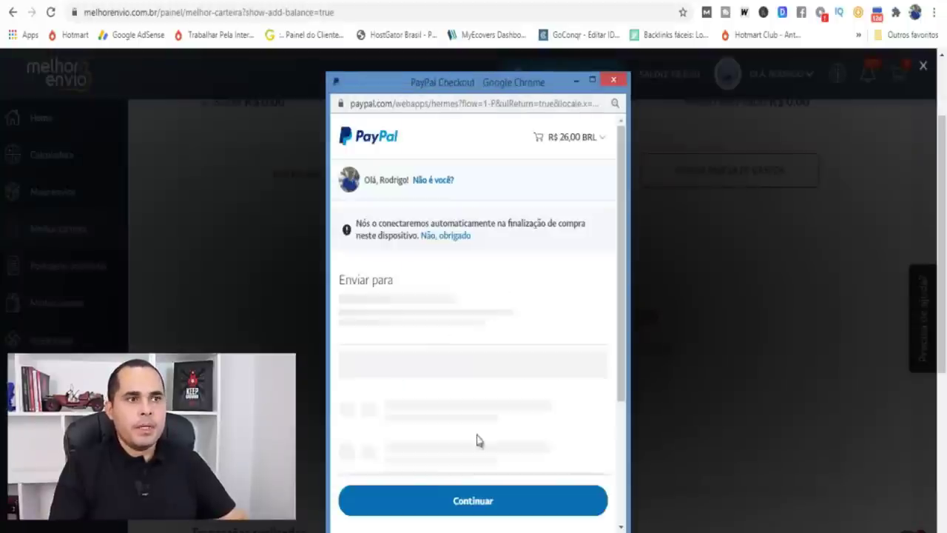
Step: Approve the R$ 26,00 payment in the PayPal checkout using the PayPal balance
left_click_drag(540, 84, 550, 11)
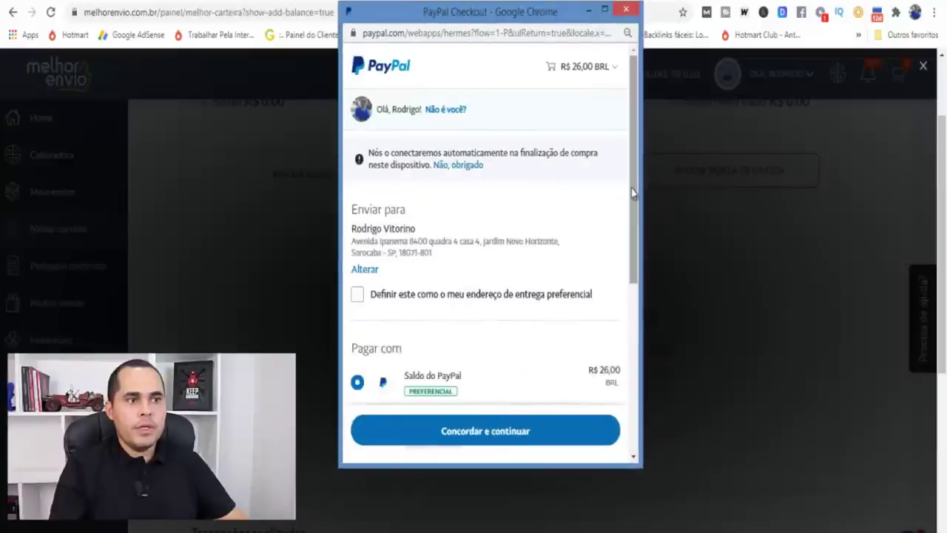
left_click_drag(632, 202, 626, 273)
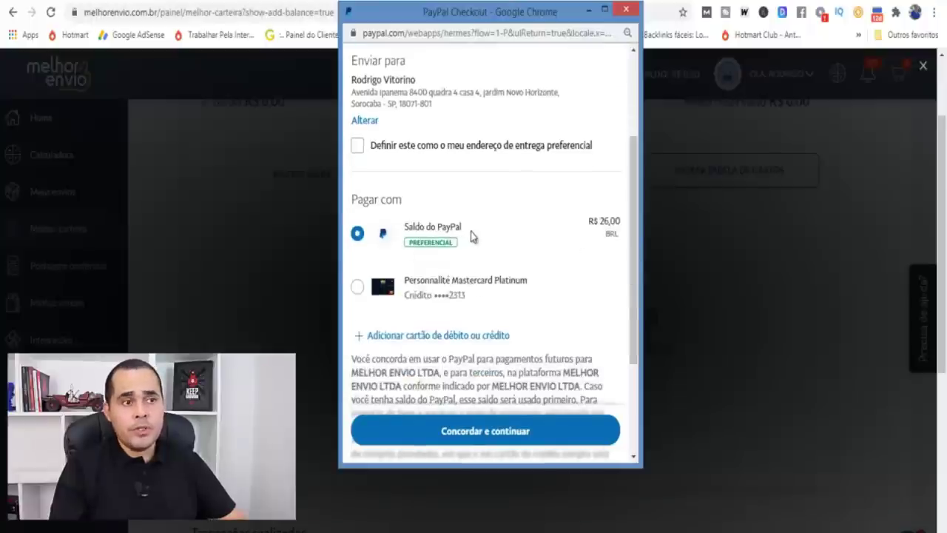
left_click(474, 437)
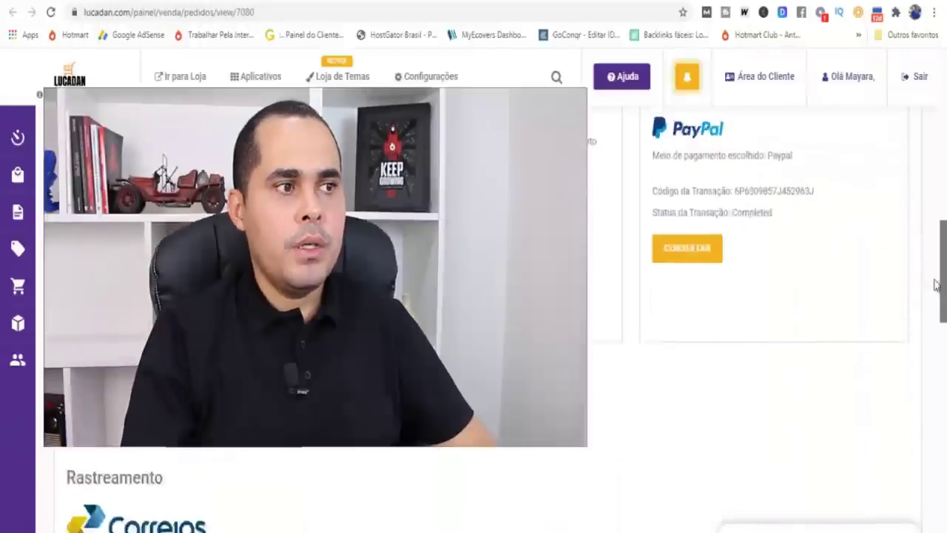
Step: Purchase the shipment from the store order's tracking section and return to the Melhor Envio wallet
scroll(148, 412, "down", 4)
left_click(145, 412)
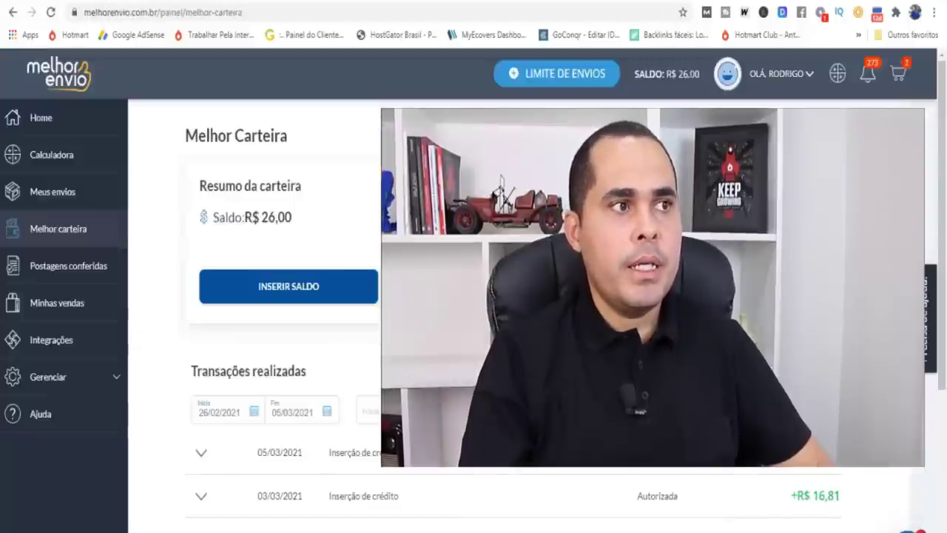
left_click(648, 2)
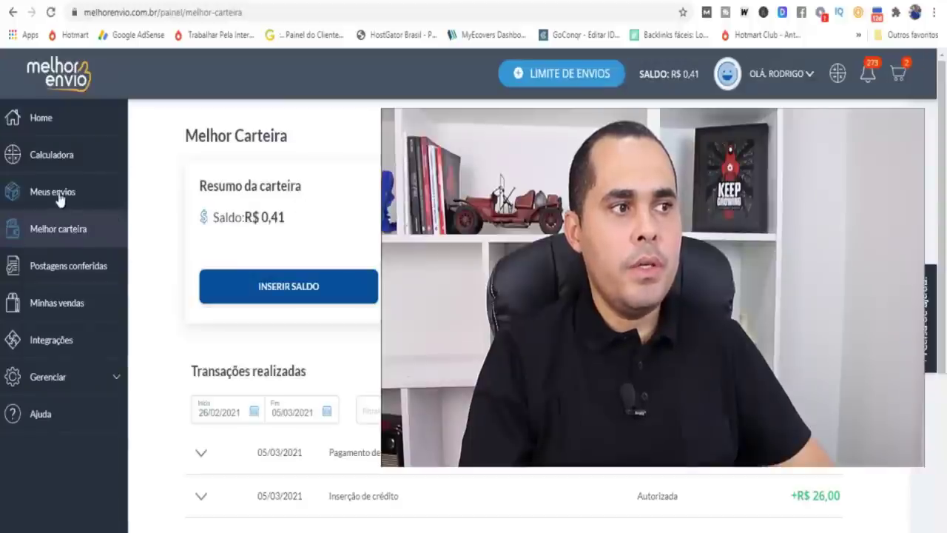
Step: Generate the label for the unexpired Correios PAC shipment among the released shipments and confirm its printing
left_click(58, 194)
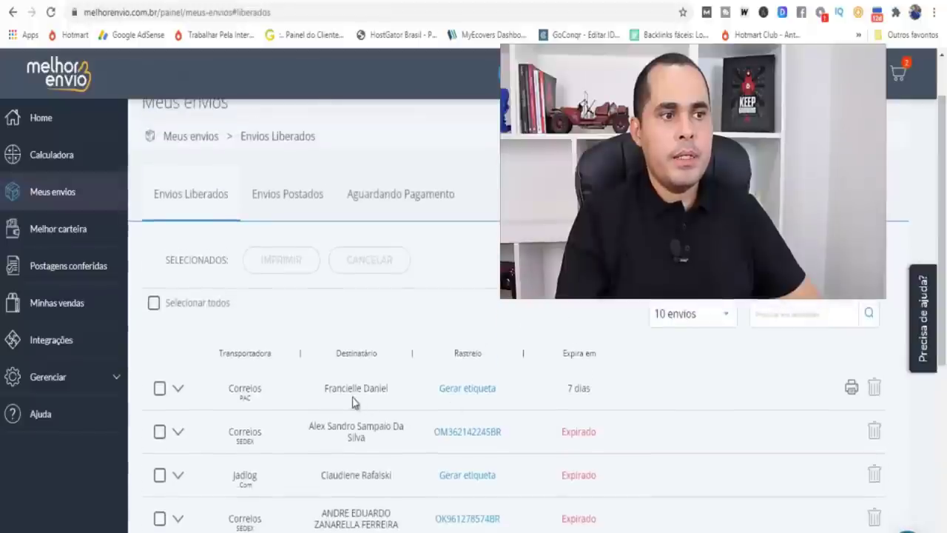
left_click(457, 392)
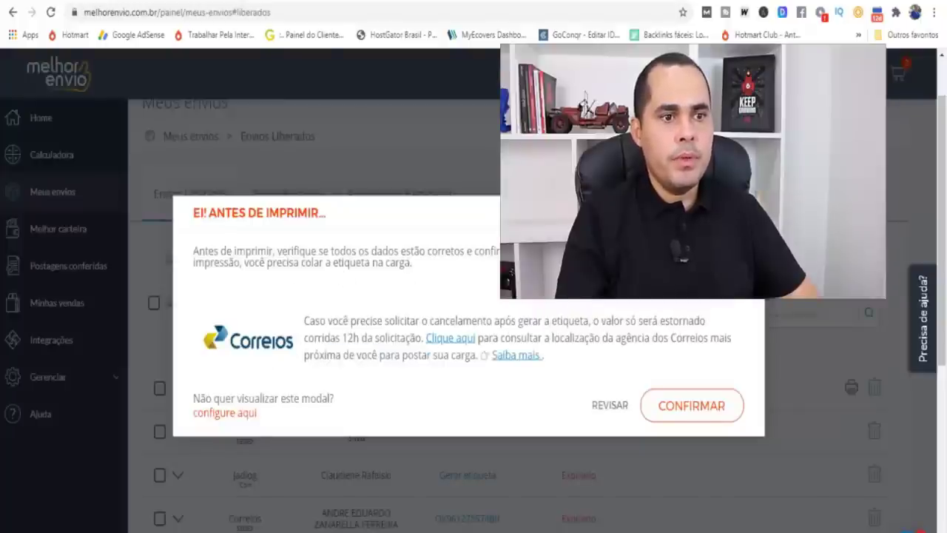
left_click(686, 411)
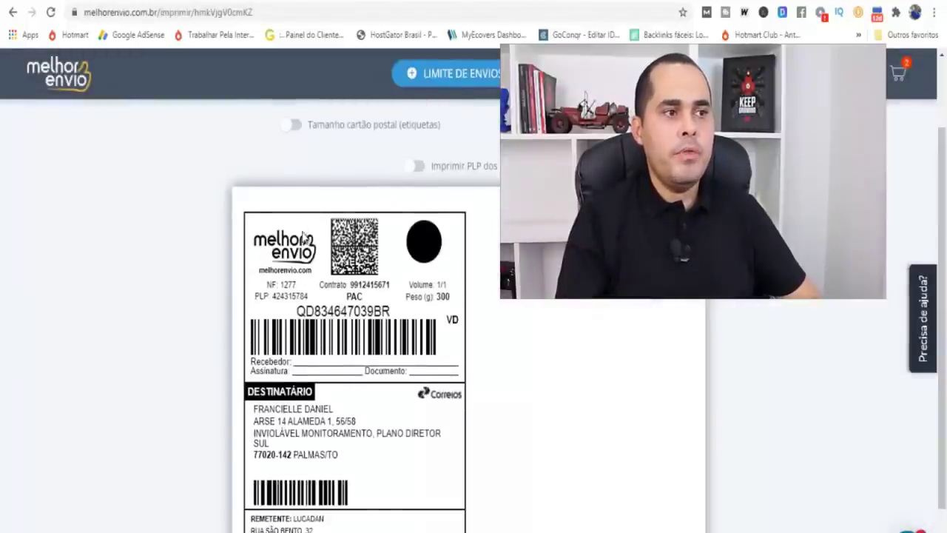
Step: Copy the tracking code from the generated Correios PAC label
left_click_drag(296, 310, 395, 311)
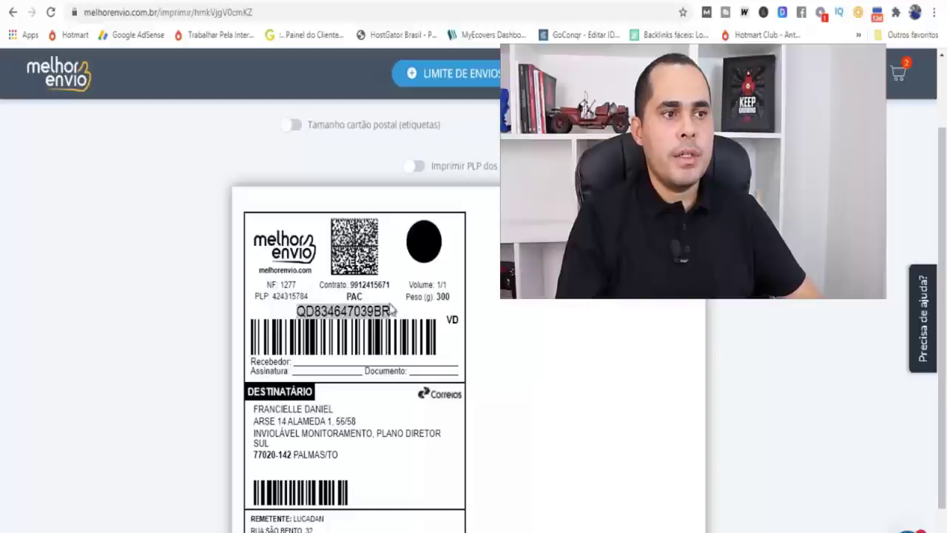
right_click(377, 310)
left_click(392, 320)
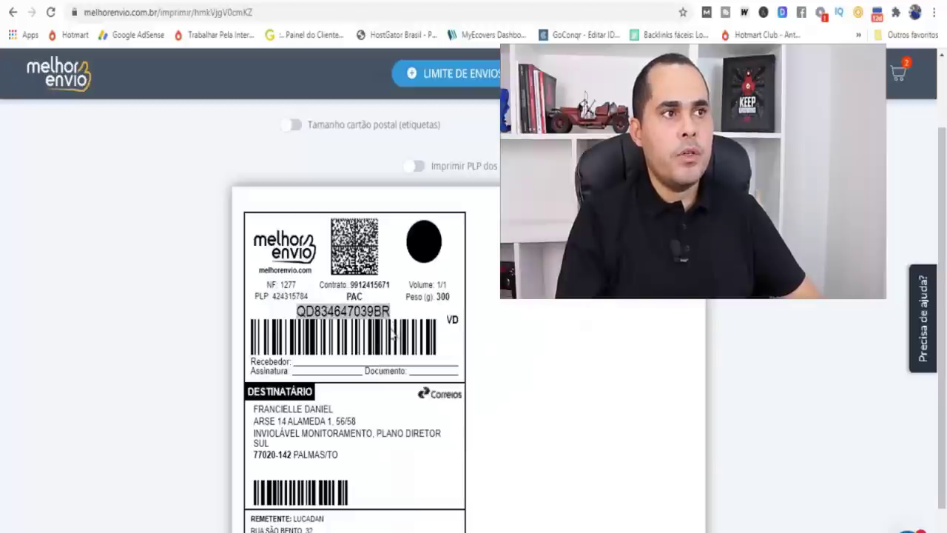
Step: Change the store order's status to Enviado Parcialmente without adding an observation
key("ctrl+Tab")
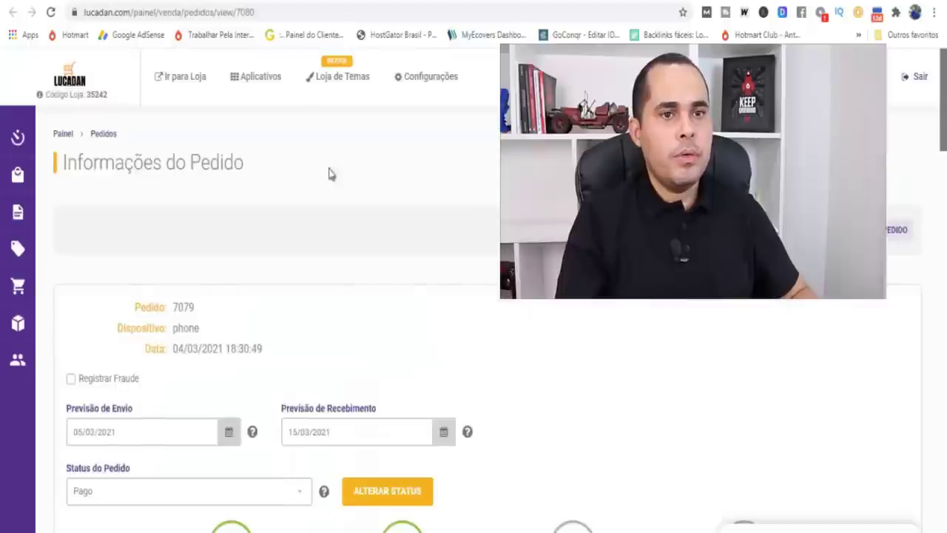
scroll(473, 333, "down", 3)
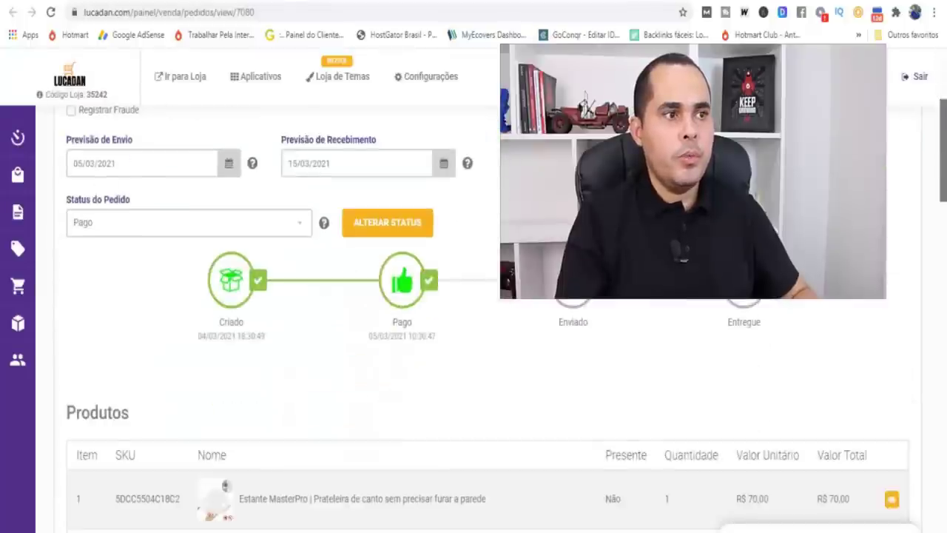
left_click(298, 224)
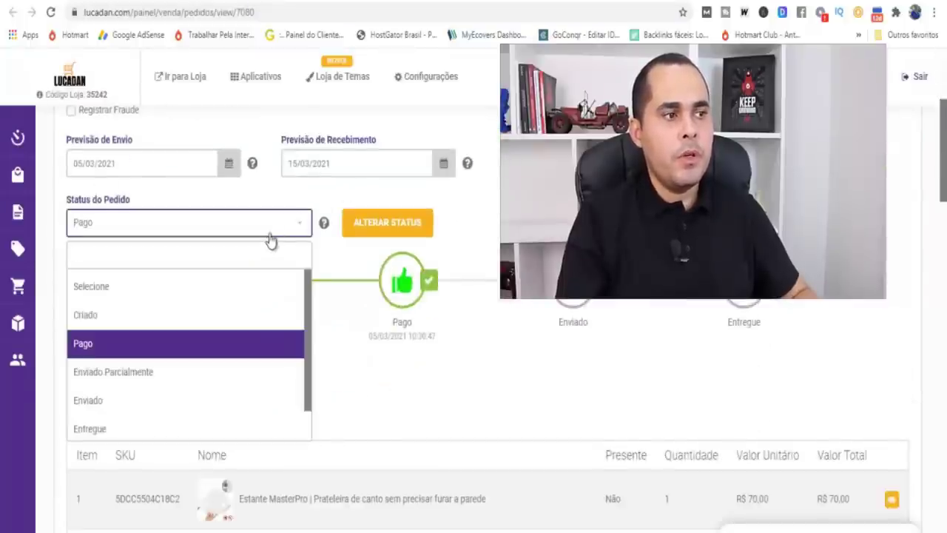
left_click(179, 373)
left_click(358, 231)
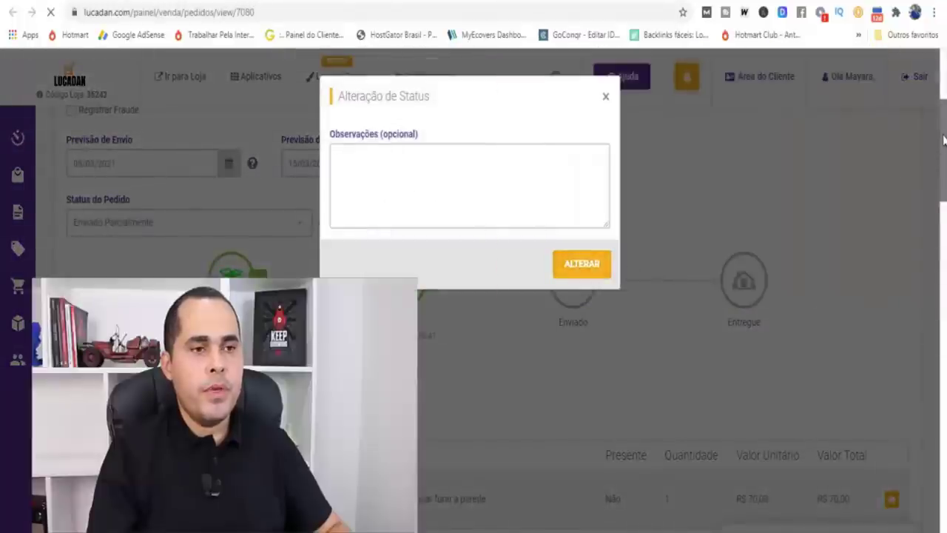
left_click(571, 264)
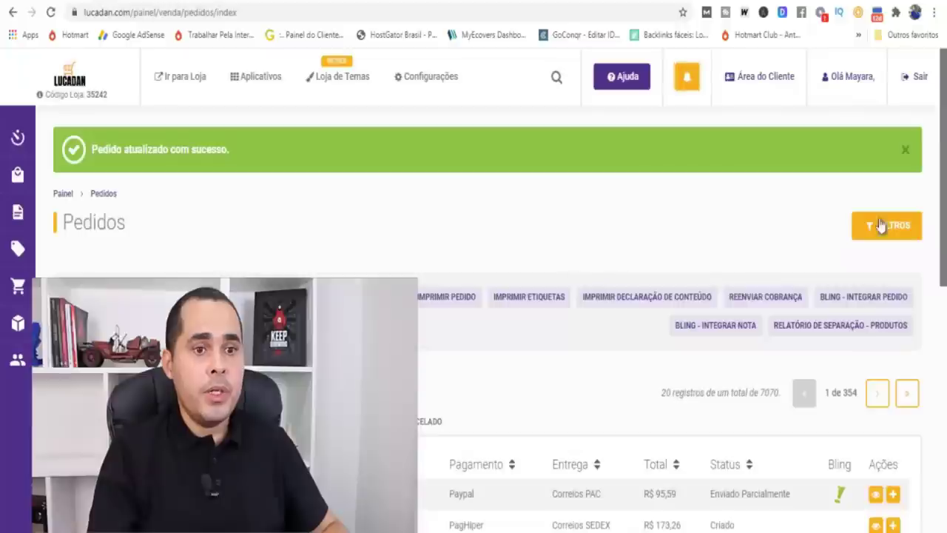
Step: Reopen the partially shipped PayPal order, paste the copied tracking code into its Rastreamento field and save the order
left_click(875, 495)
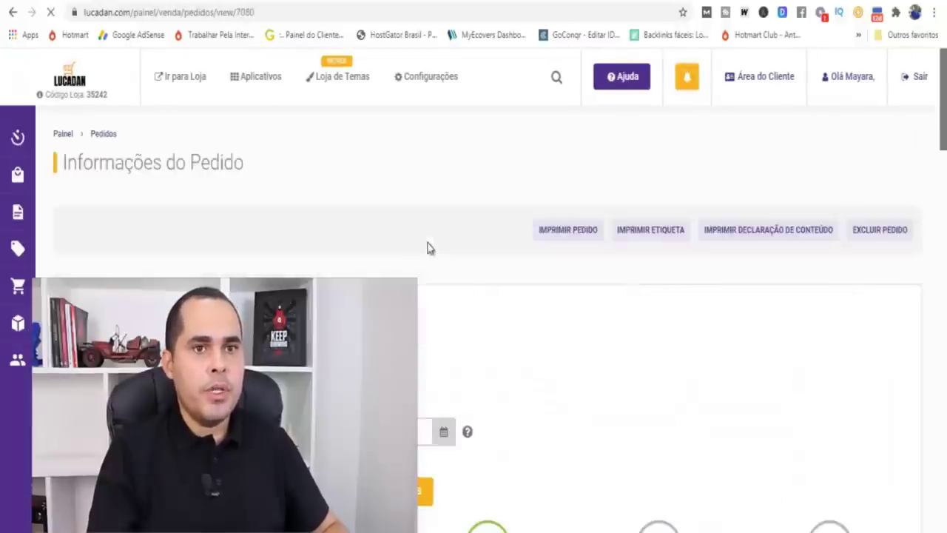
left_click_drag(945, 106, 909, 374)
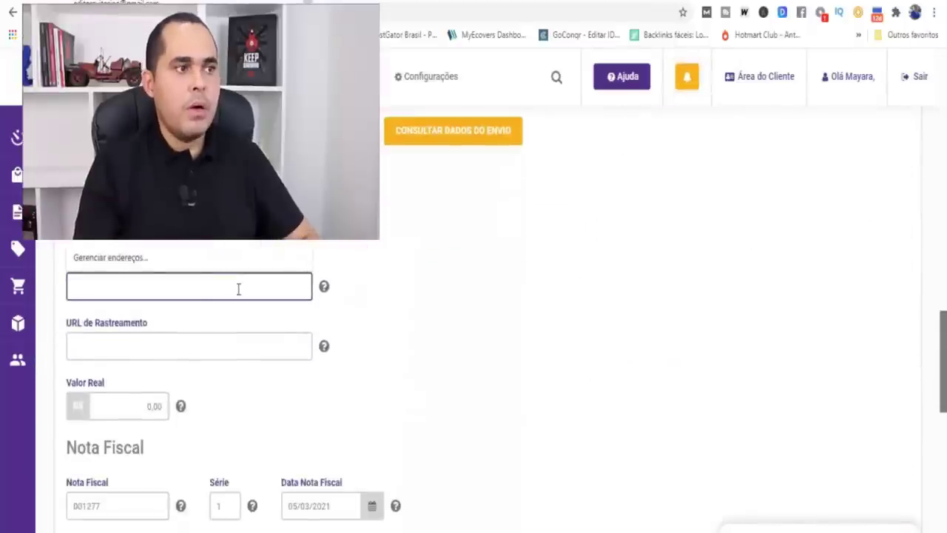
key("ctrl+v")
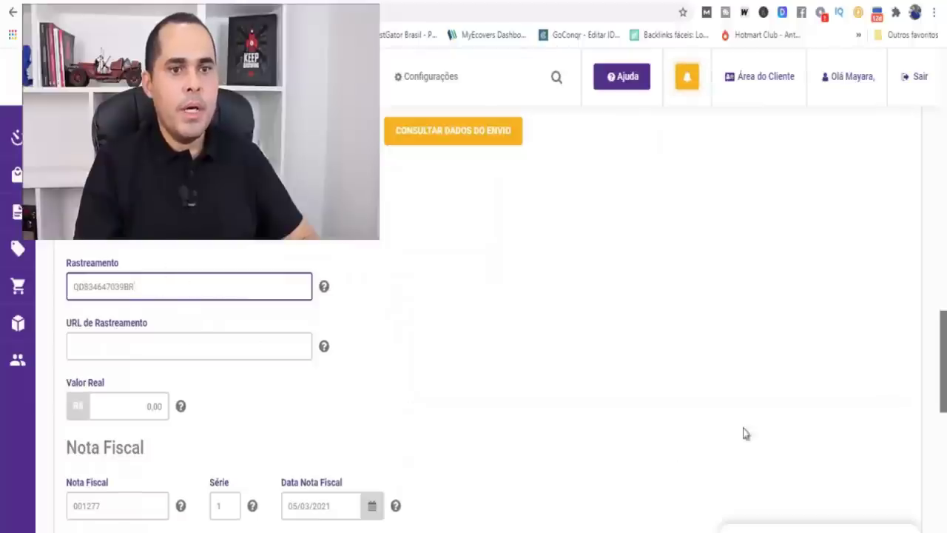
left_click_drag(941, 325, 895, 510)
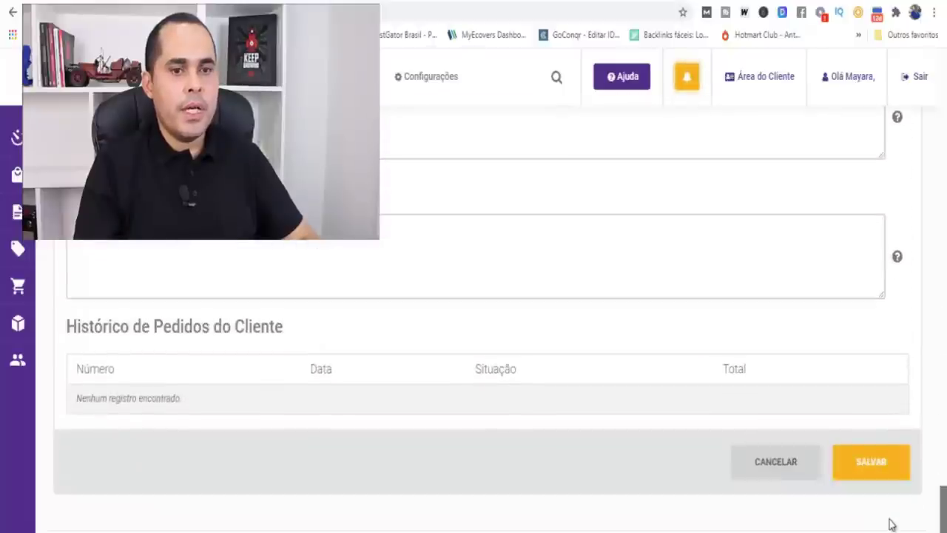
left_click(881, 464)
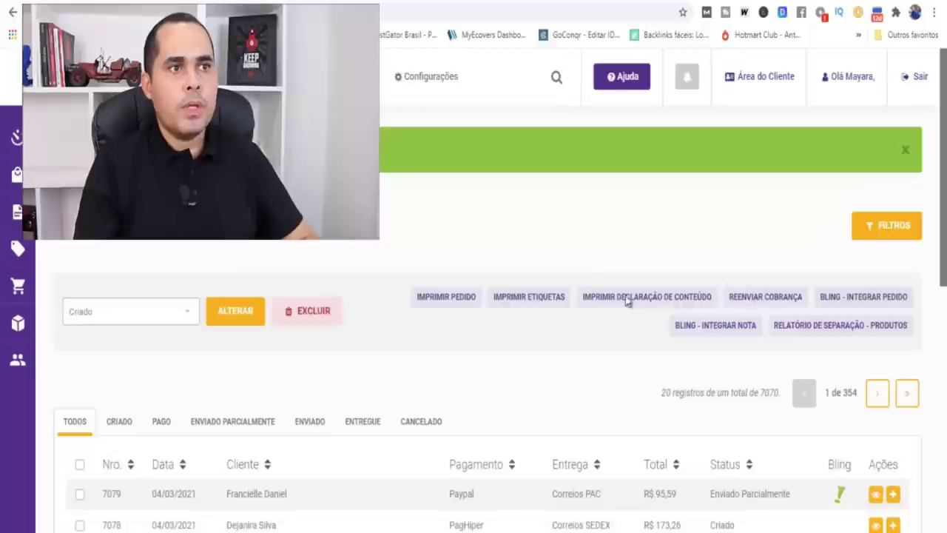